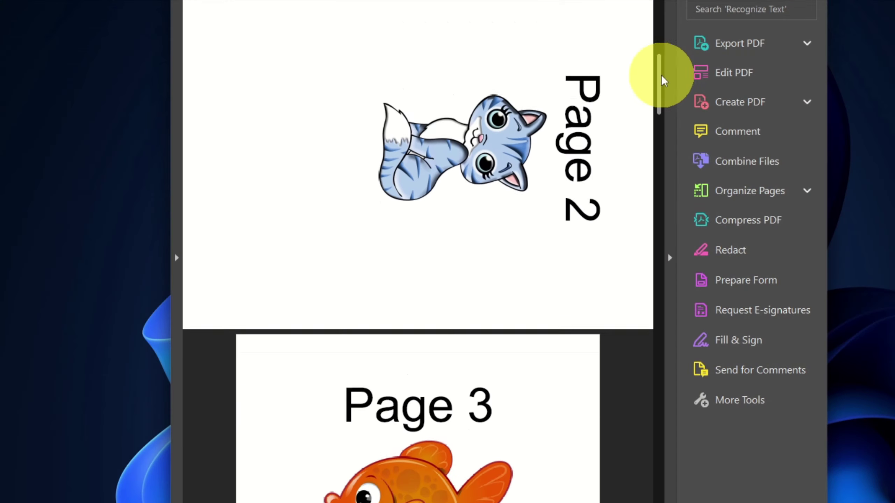
Scroll around the page, visit another PDF tool, then return to Rotate PDF.
{"action": "left_click_drag", "start_coordinate": [663, 81], "coordinate": [660, 206]}
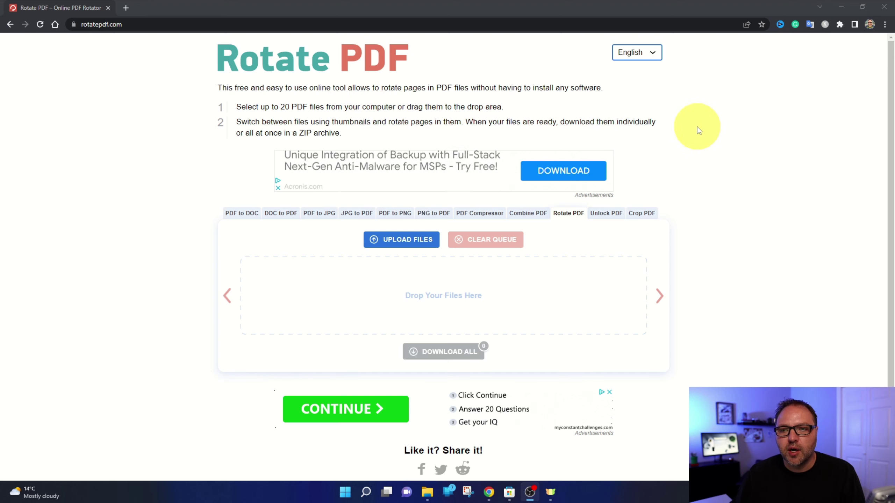
{"action": "scroll", "coordinate": [697, 127], "scroll_direction": "down", "scroll_amount": 1}
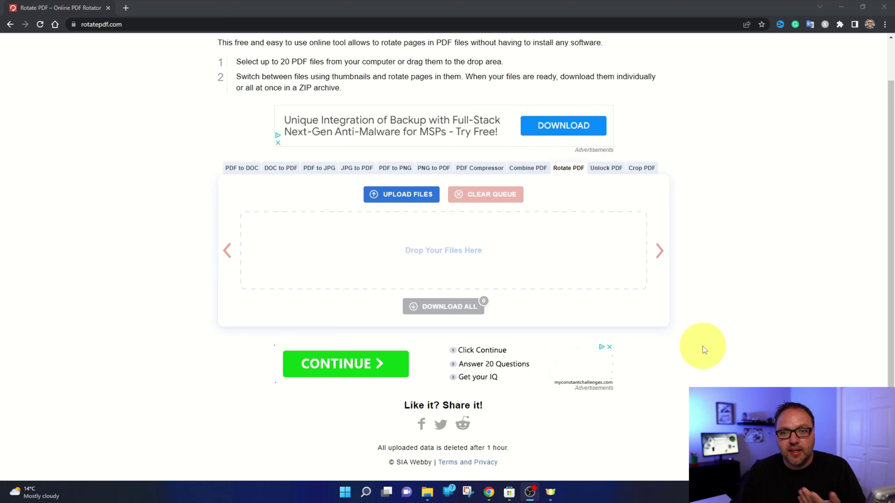
{"action": "scroll", "coordinate": [740, 294], "scroll_direction": "up", "scroll_amount": 2}
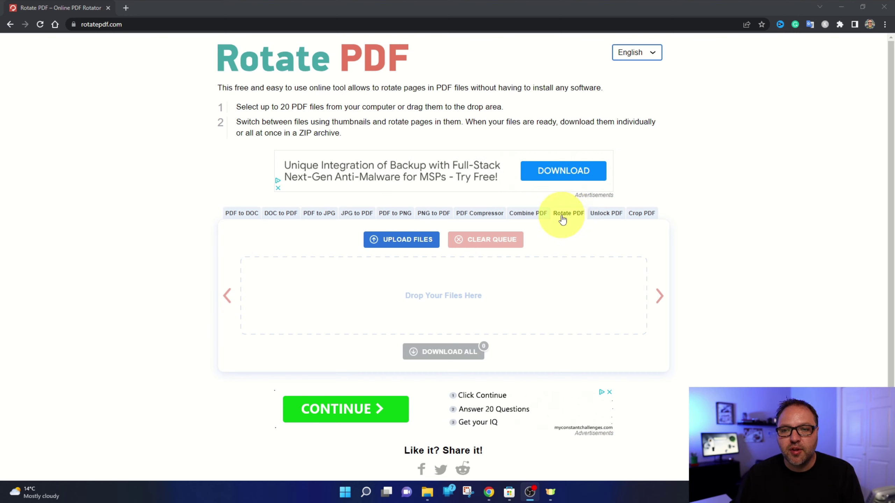
{"action": "left_click", "coordinate": [528, 219]}
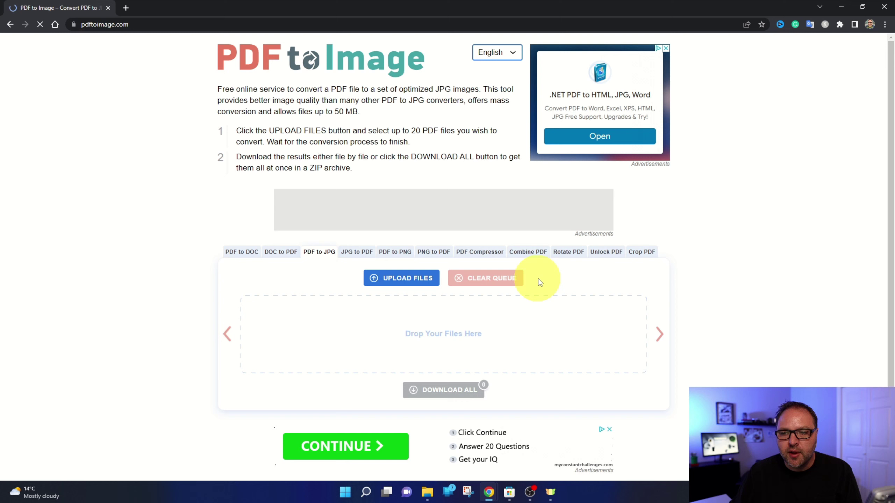
{"action": "left_click", "coordinate": [568, 257]}
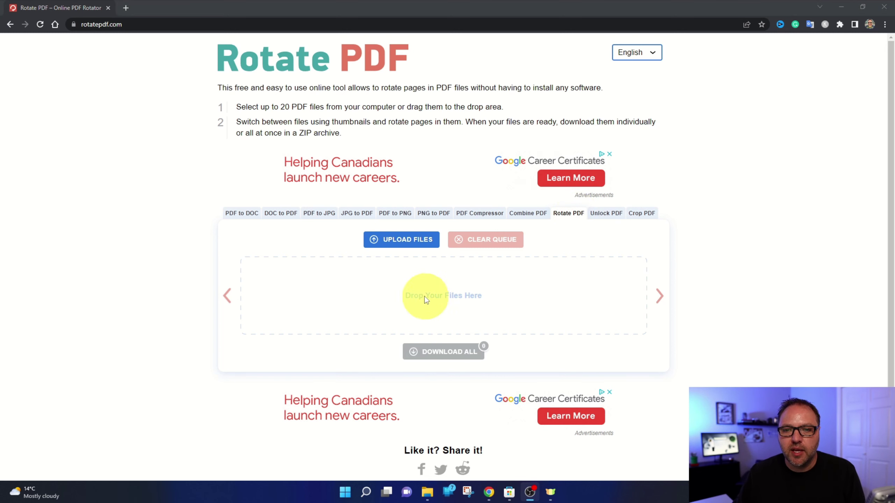
Cancel the Upload Files picker and restore Chrome to a smaller window.
{"action": "left_click", "coordinate": [408, 242]}
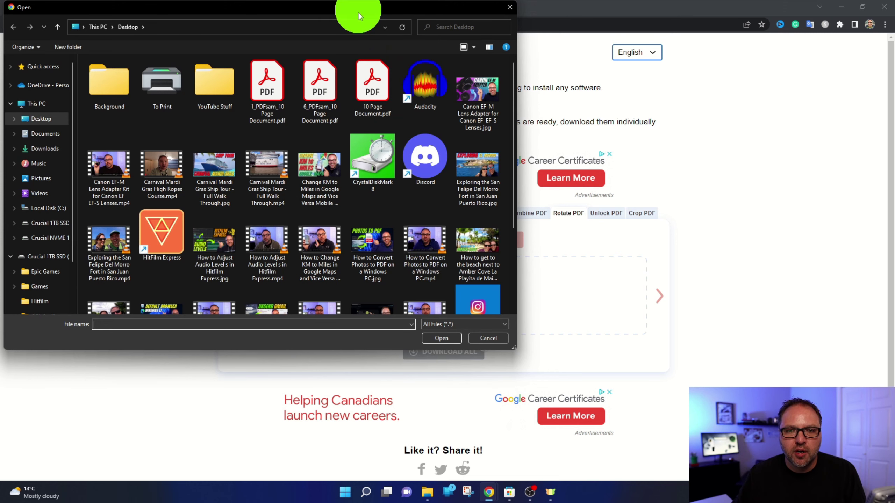
{"action": "left_click_drag", "start_coordinate": [356, 10], "coordinate": [429, 134]}
{"action": "left_click", "coordinate": [533, 124]}
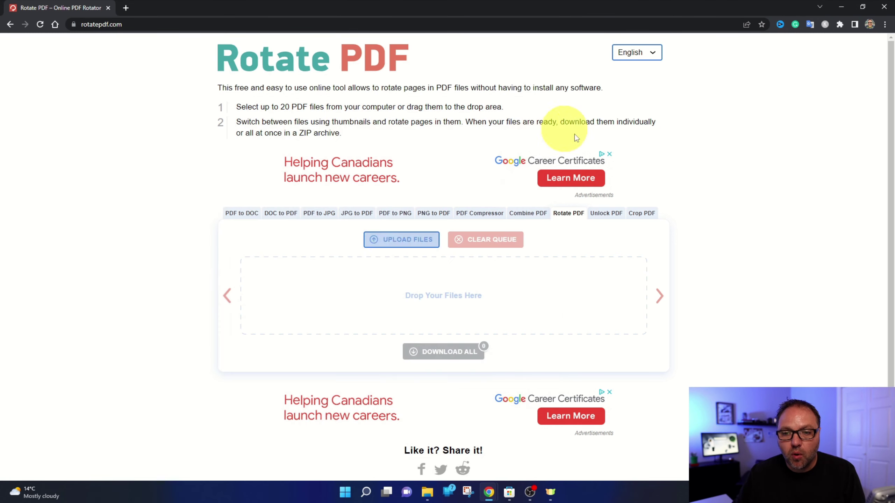
{"action": "double_click", "coordinate": [172, 10]}
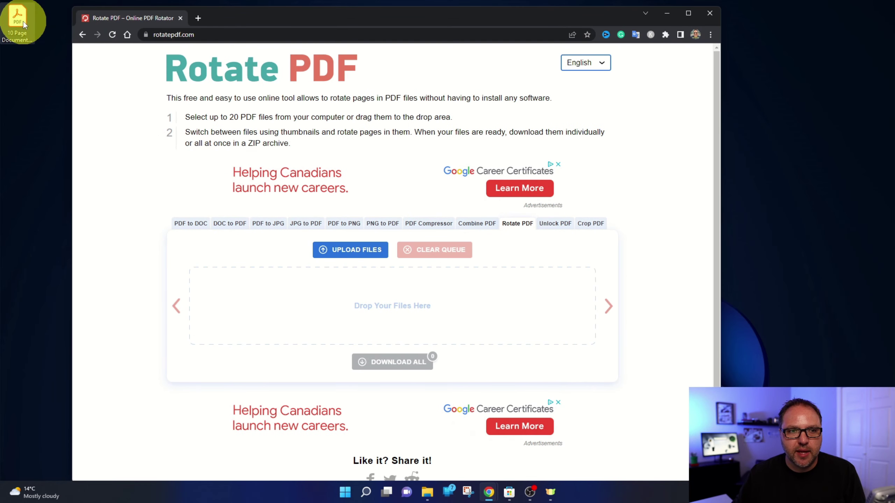
{"action": "double_click", "coordinate": [24, 19]}
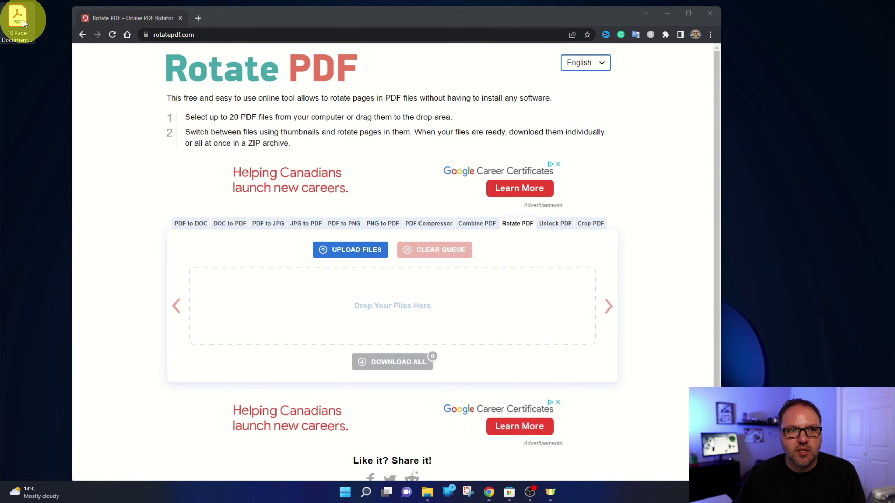
{"action": "left_click_drag", "start_coordinate": [517, 88], "coordinate": [539, 405]}
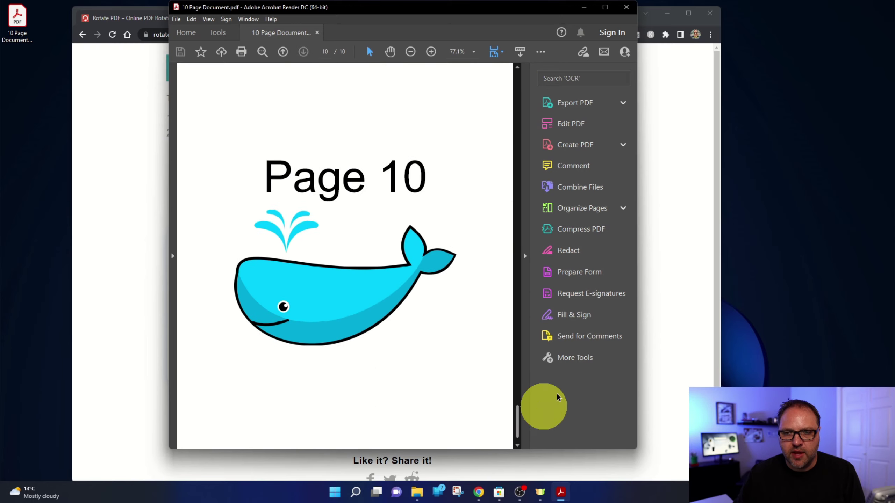
{"action": "left_click", "coordinate": [629, 8]}
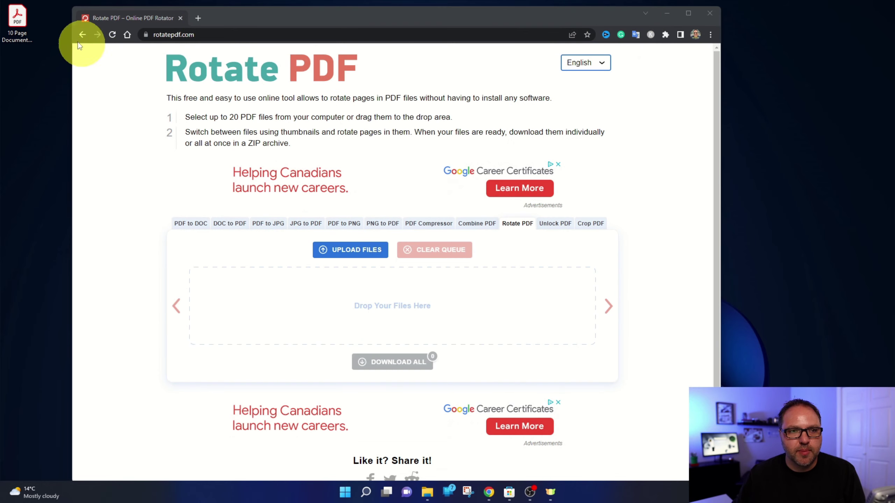
Drop 10 Page Document.pdf from the desktop onto the upload area, maximize Chrome, and scroll to its thumbnails.
{"action": "left_click_drag", "start_coordinate": [17, 17], "coordinate": [339, 300]}
{"action": "left_click", "coordinate": [688, 13]}
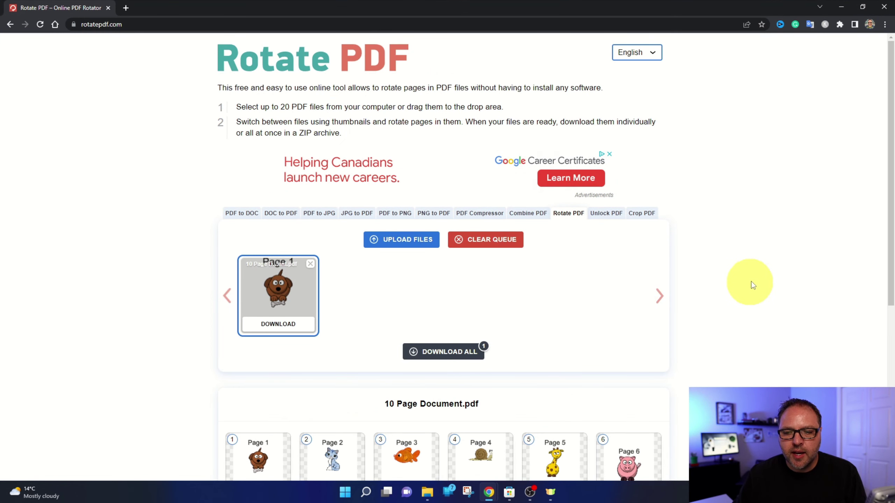
{"action": "scroll", "coordinate": [759, 258], "scroll_direction": "down", "scroll_amount": 5}
{"action": "scroll", "coordinate": [758, 259], "scroll_direction": "down", "scroll_amount": 1}
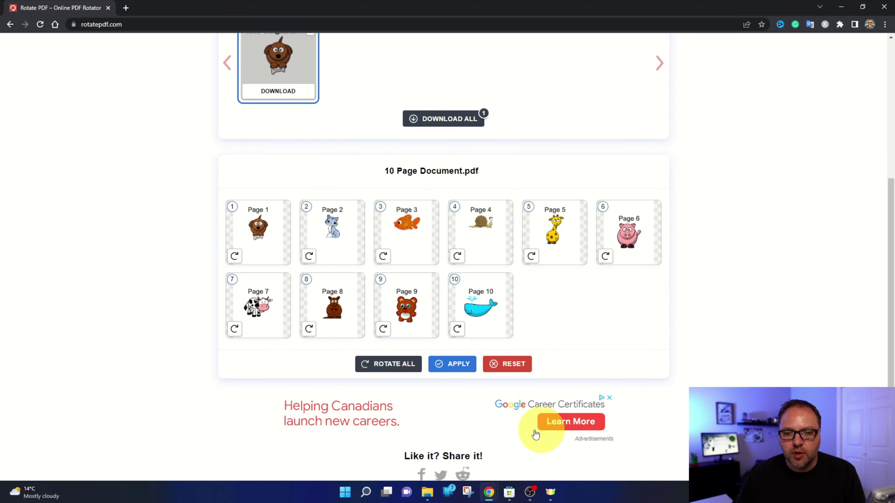
Rotate all pages four quarter turns so they end upright again.
{"action": "left_click", "coordinate": [387, 366]}
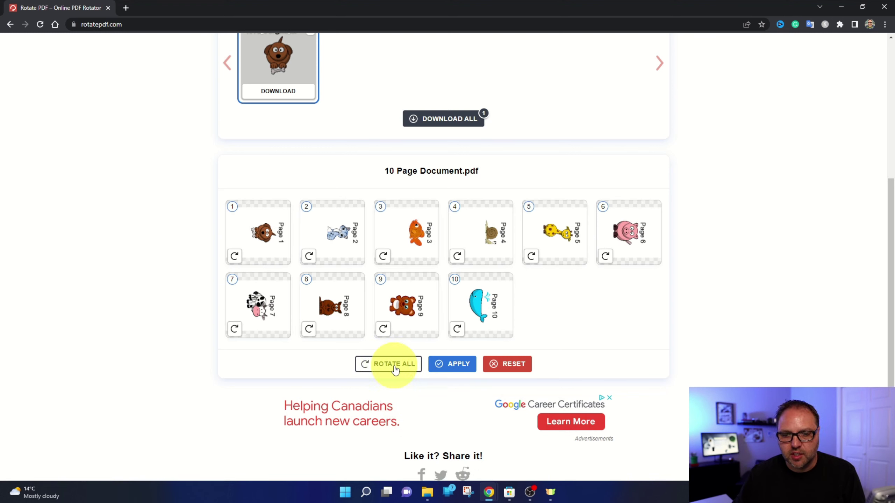
{"action": "left_click", "coordinate": [396, 367]}
{"action": "left_click", "coordinate": [396, 367]}
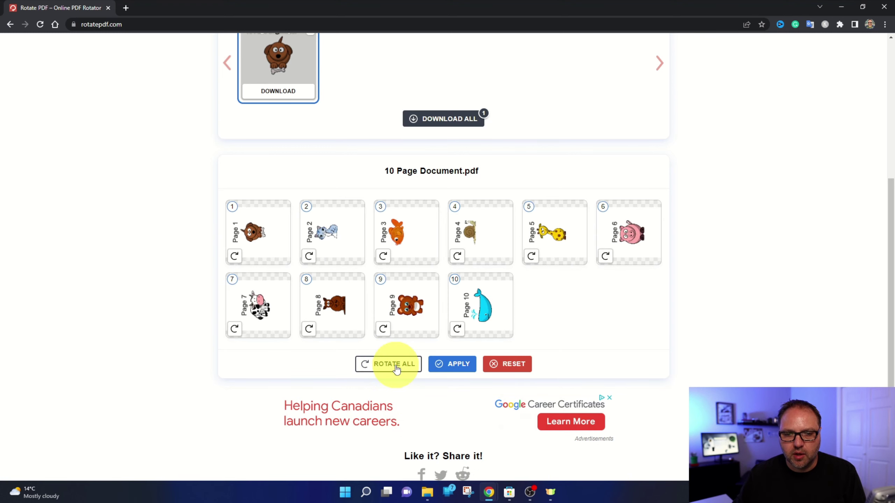
{"action": "left_click", "coordinate": [396, 367]}
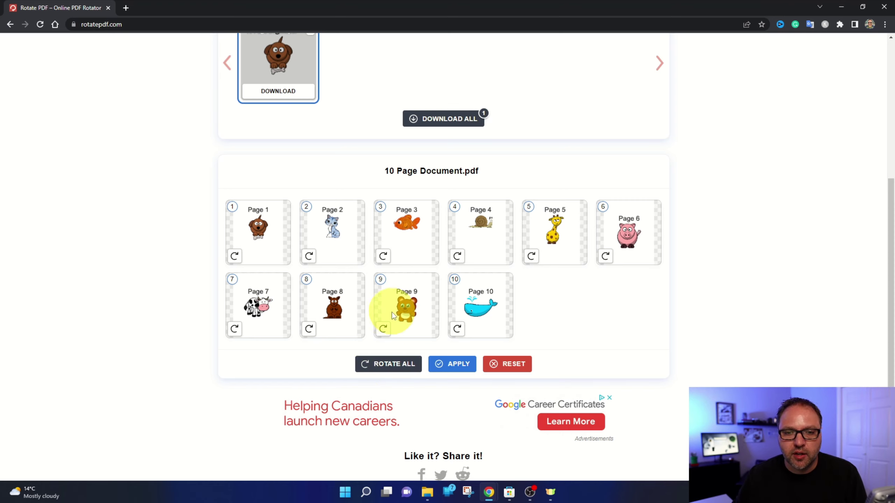
Rotate page 2 once, pages 4 and 6 twice each, and page 10 three times.
{"action": "left_click", "coordinate": [310, 257]}
{"action": "left_click", "coordinate": [459, 258]}
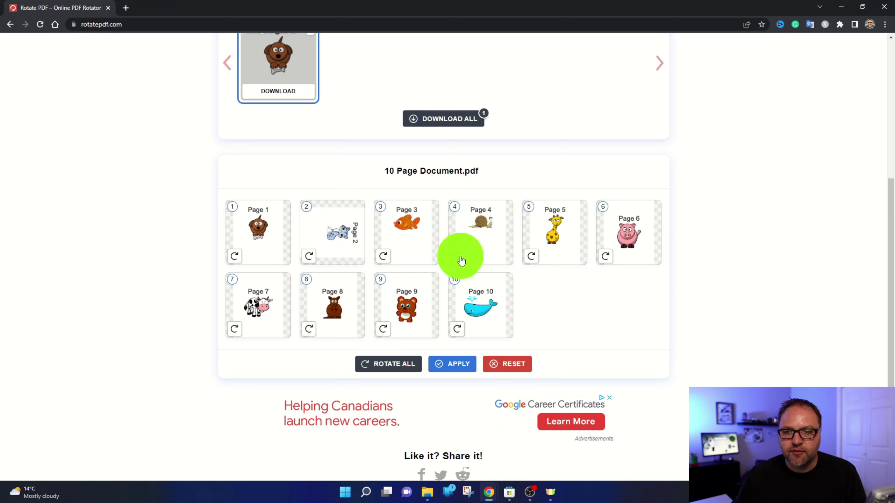
{"action": "left_click", "coordinate": [459, 258]}
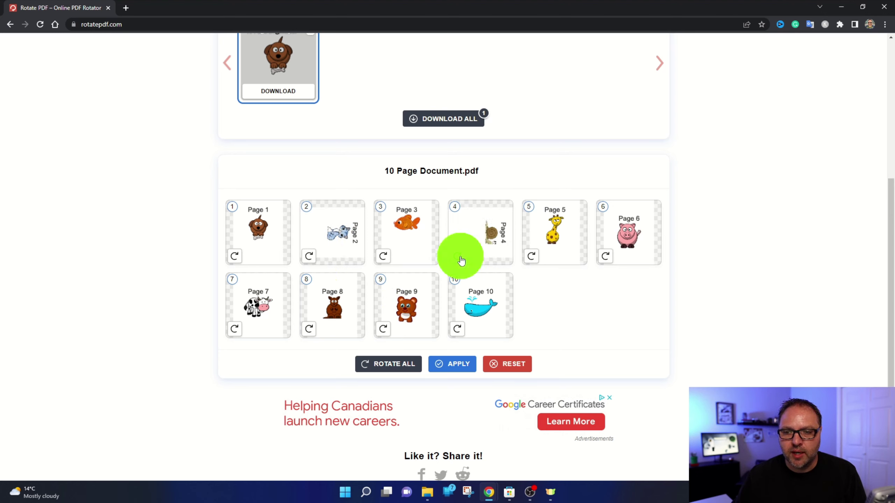
{"action": "left_click", "coordinate": [606, 257]}
{"action": "left_click", "coordinate": [606, 258]}
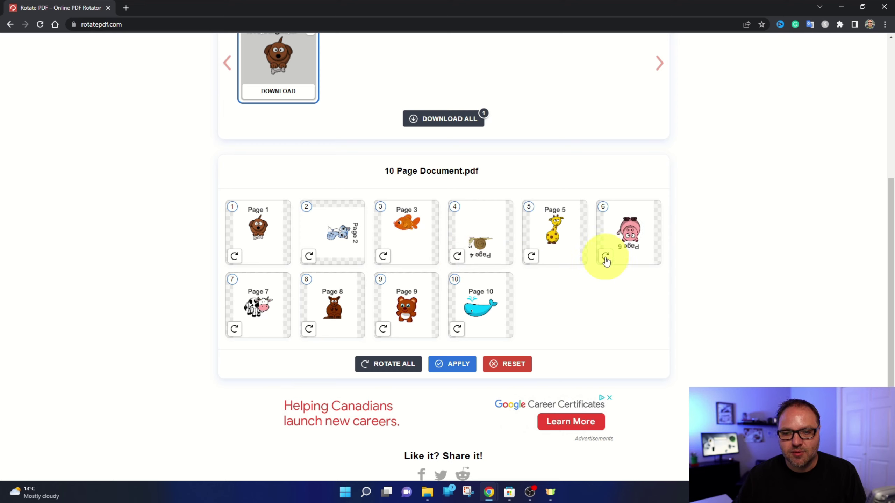
{"action": "left_click", "coordinate": [458, 329]}
{"action": "left_click", "coordinate": [457, 329]}
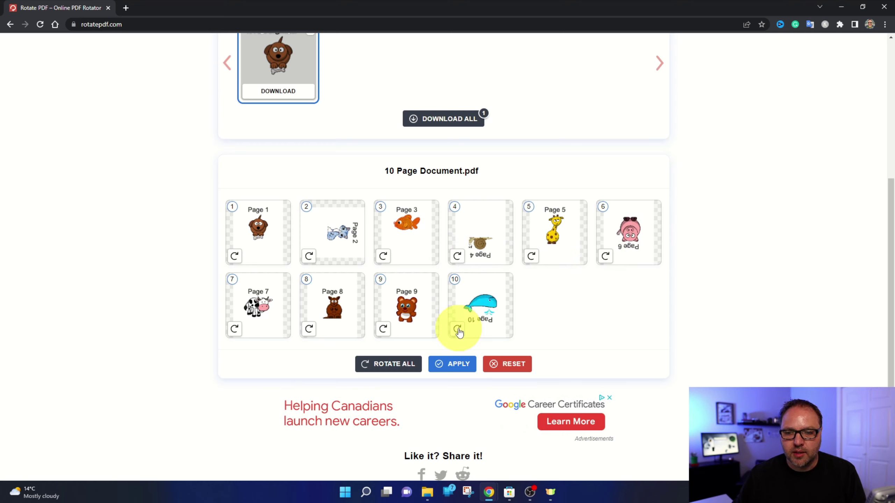
{"action": "left_click", "coordinate": [457, 329]}
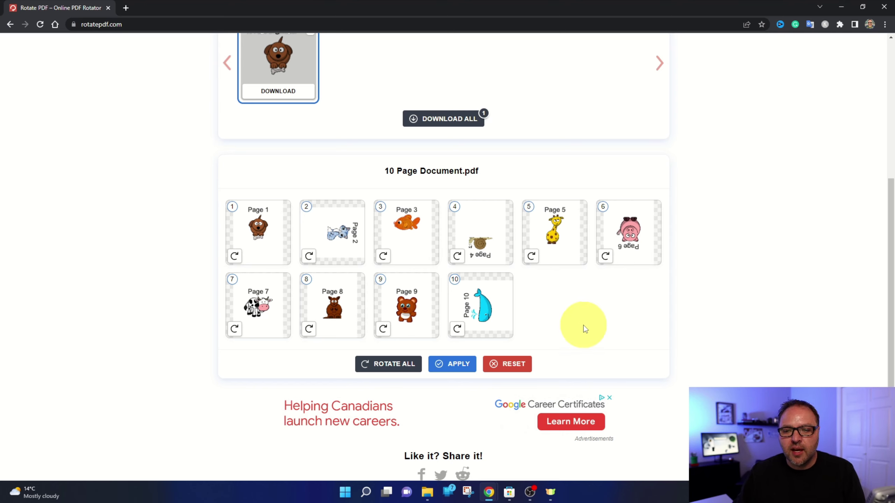
Apply the rotations, download the rotated PDF, and drag it from the download bar onto the desktop.
{"action": "left_click", "coordinate": [451, 367]}
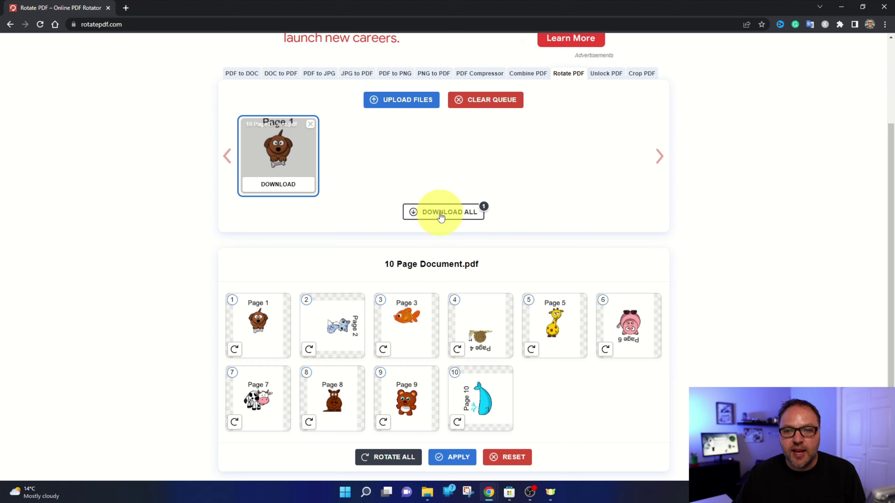
{"action": "left_click", "coordinate": [278, 184]}
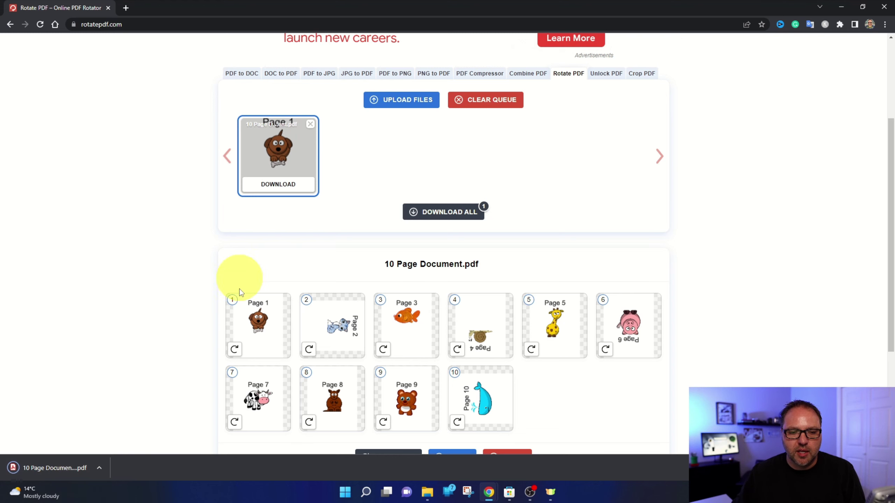
{"action": "left_click_drag", "start_coordinate": [227, 7], "coordinate": [359, 16]}
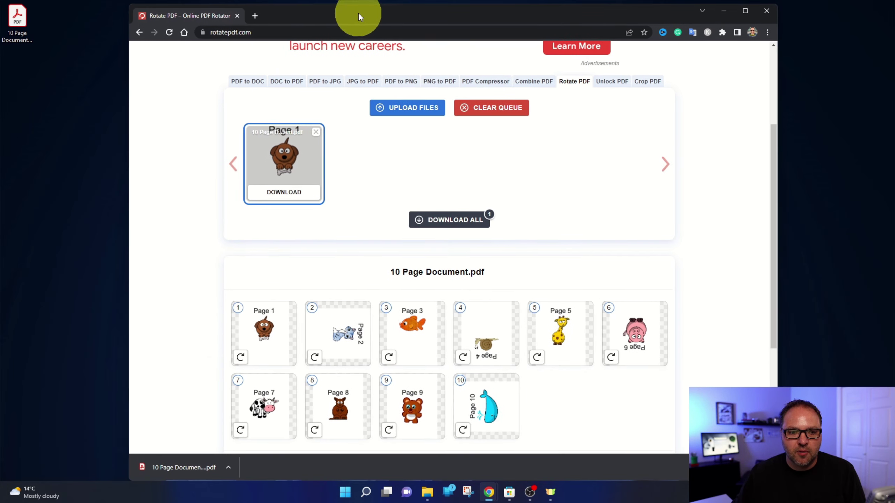
{"action": "left_click_drag", "start_coordinate": [186, 472], "coordinate": [24, 81]}
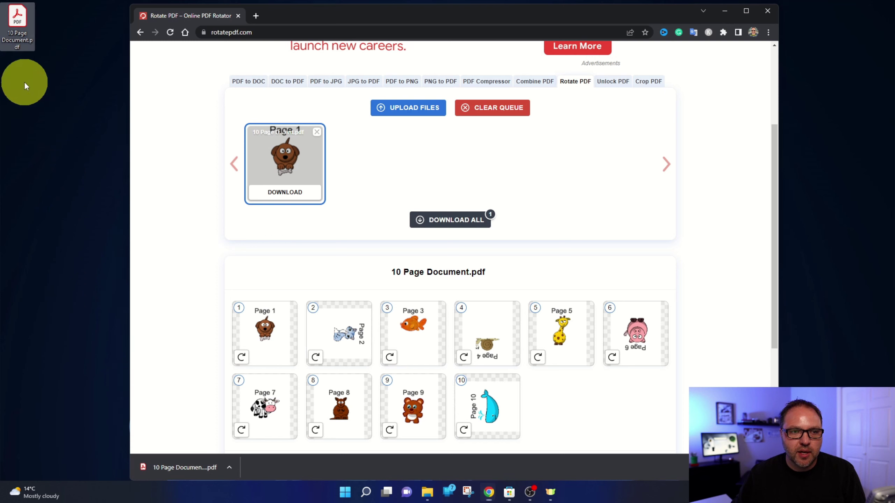
Open 10 Page Document-rotated (1).pdf from the desktop in Acrobat and scroll to page 10.
{"action": "left_click", "coordinate": [723, 14]}
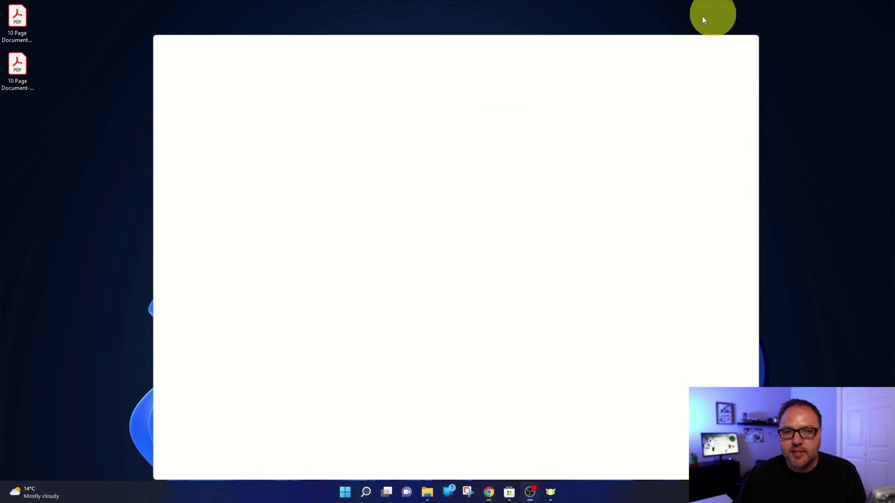
{"action": "double_click", "coordinate": [18, 67]}
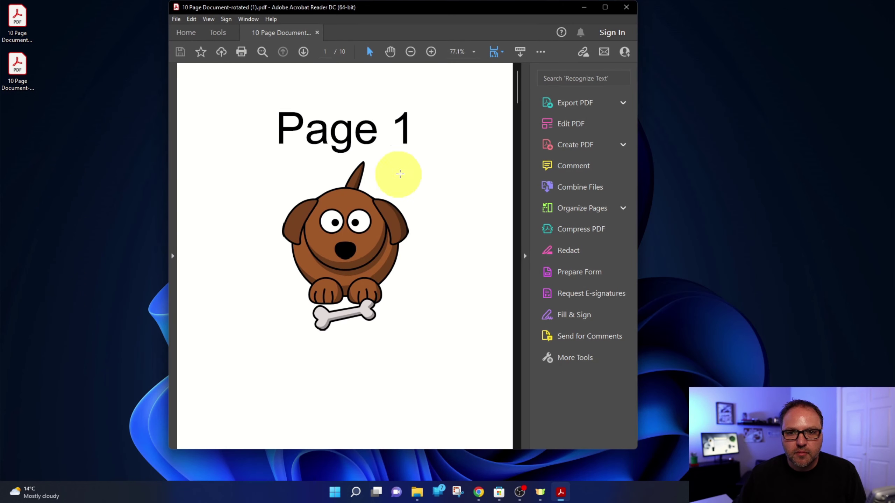
{"action": "left_click_drag", "start_coordinate": [518, 90], "coordinate": [555, 418]}
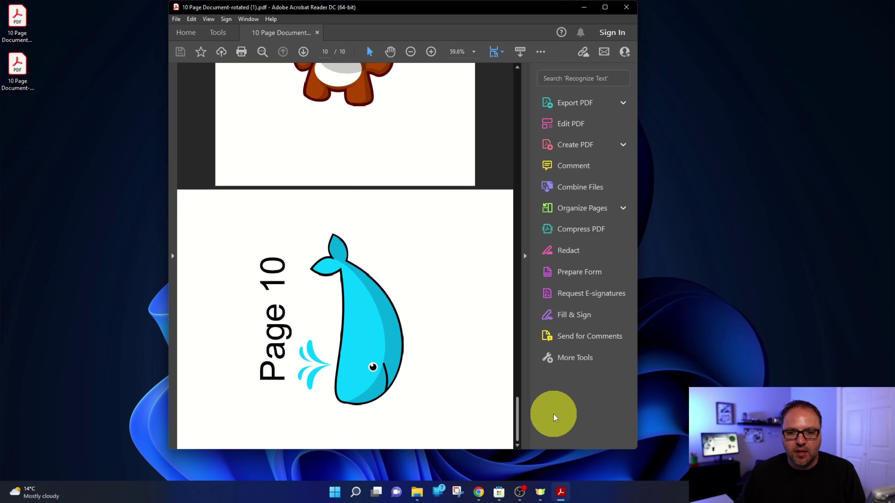